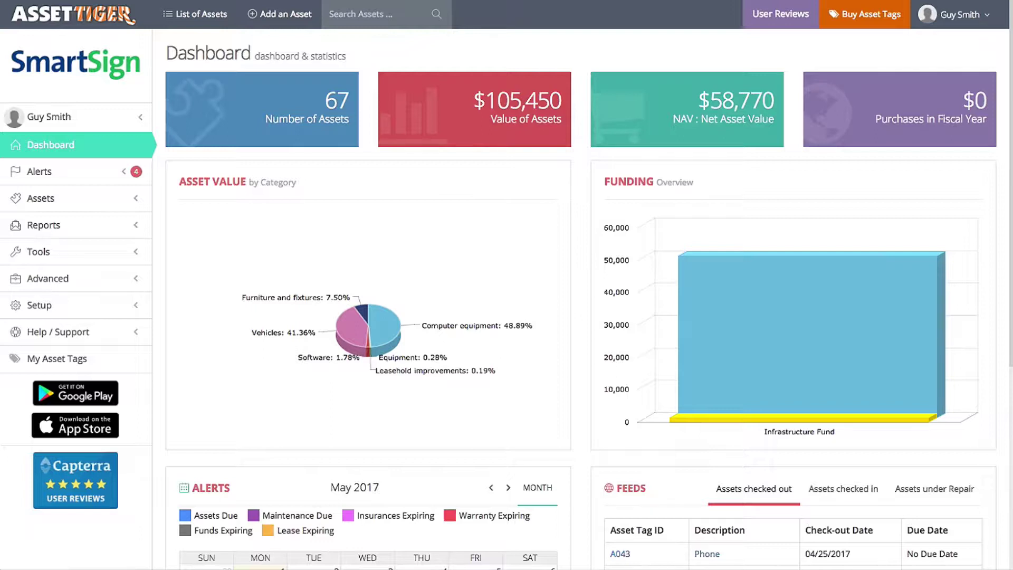
Step: Open a blank Add a User form under Advanced > Users and review the Admin, Manager and Viewer groups without choosing one
{"action": "left_click", "coordinate": [95, 285]}
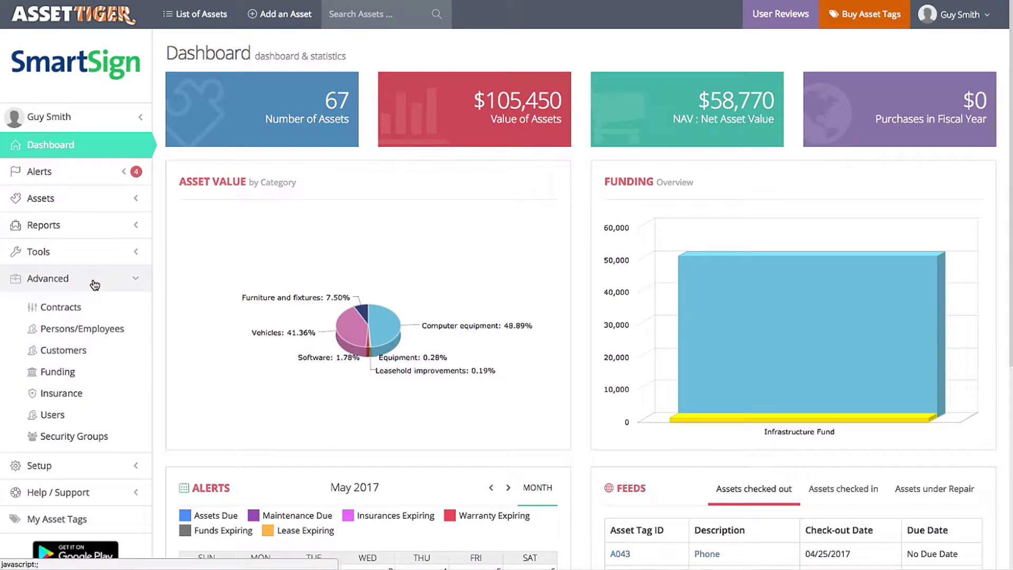
{"action": "left_click", "coordinate": [97, 423]}
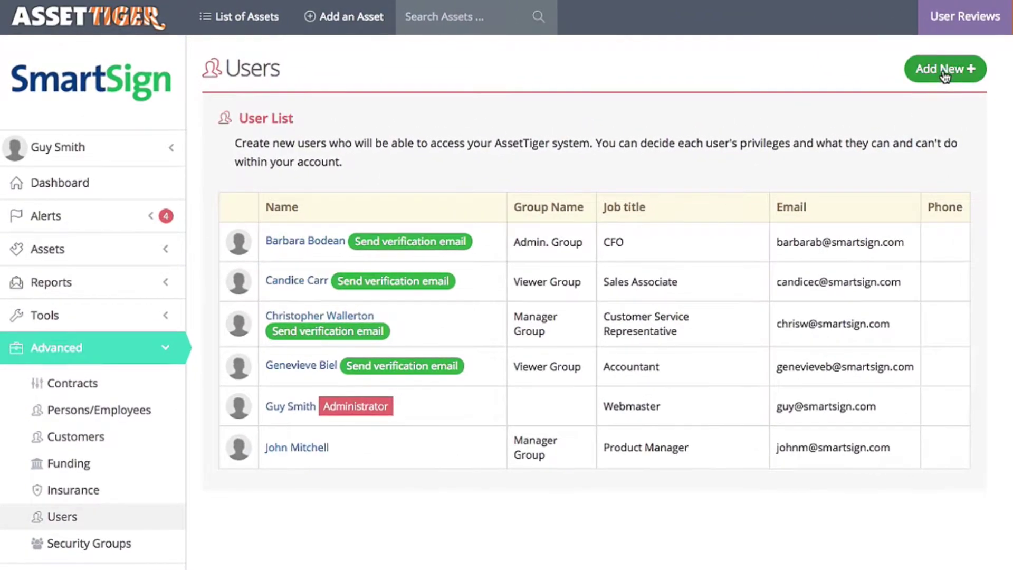
{"action": "left_click", "coordinate": [944, 74]}
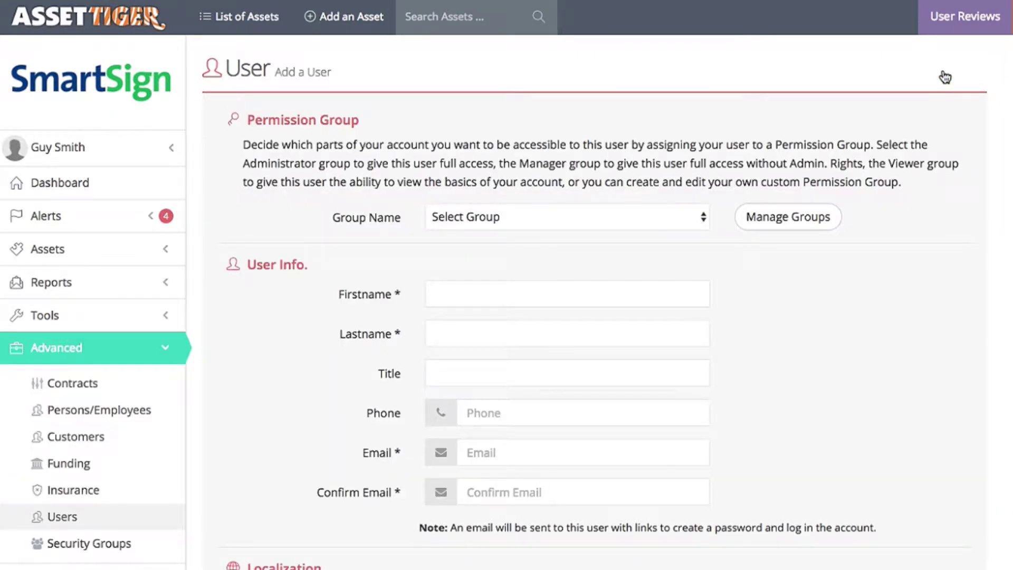
{"action": "left_click", "coordinate": [702, 218]}
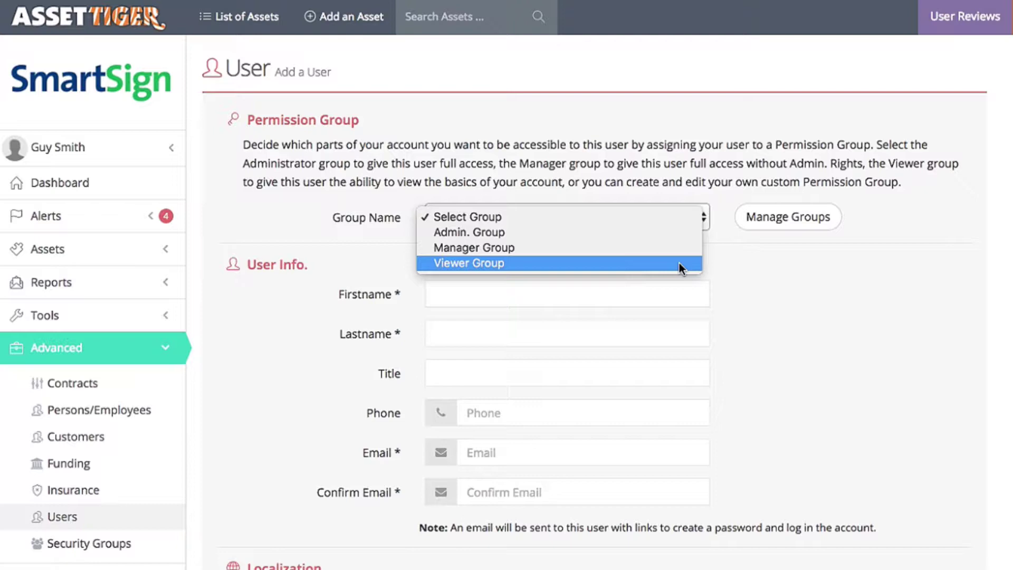
{"action": "left_click", "coordinate": [785, 222]}
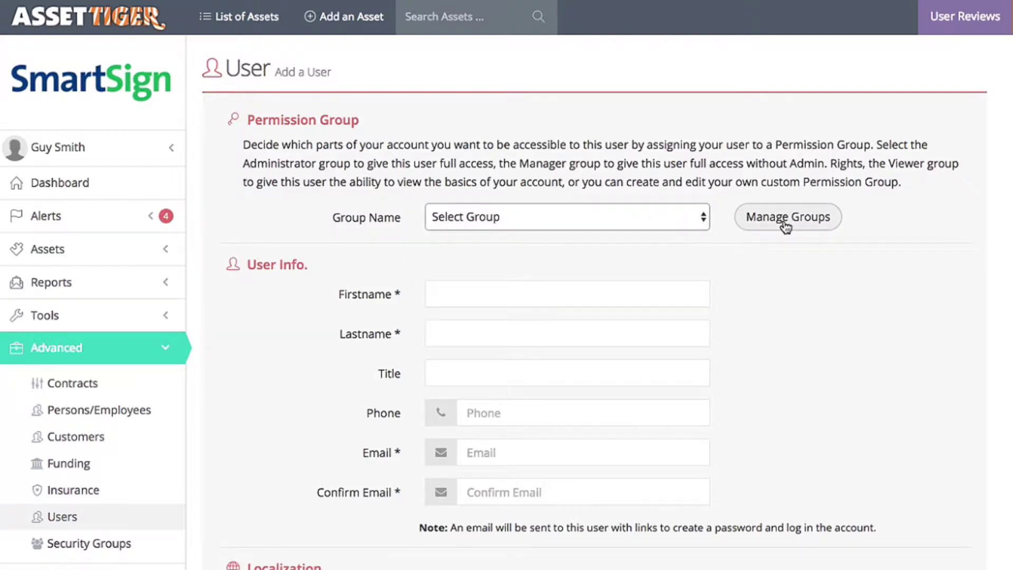
Step: Open Manager Group in Manage Groups for editing and review its asset rights and site access
{"action": "left_click", "coordinate": [786, 224]}
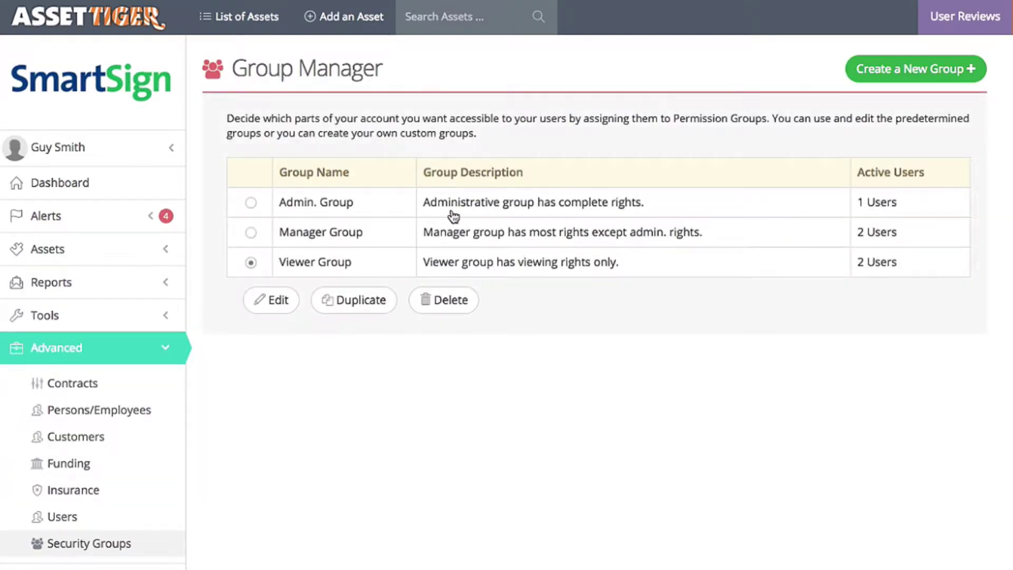
{"action": "left_click", "coordinate": [252, 233]}
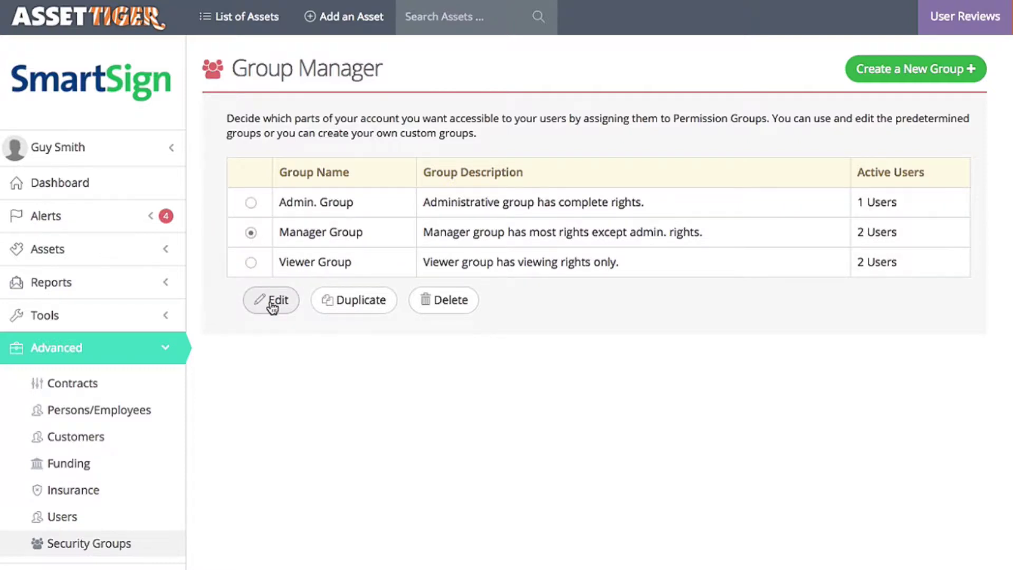
{"action": "left_click", "coordinate": [272, 302]}
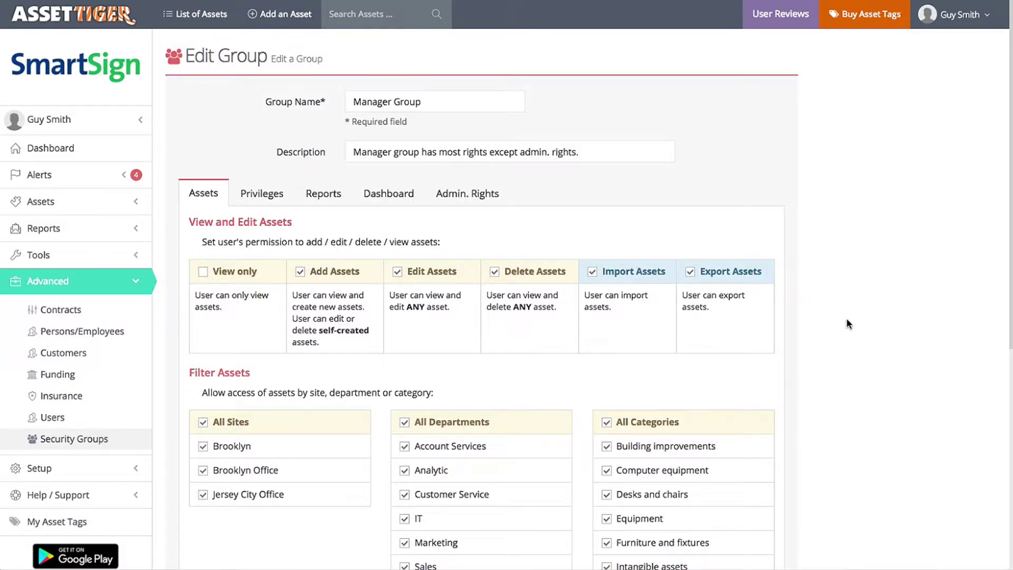
{"action": "scroll", "coordinate": [846, 318], "scroll_direction": "down", "scroll_amount": 5}
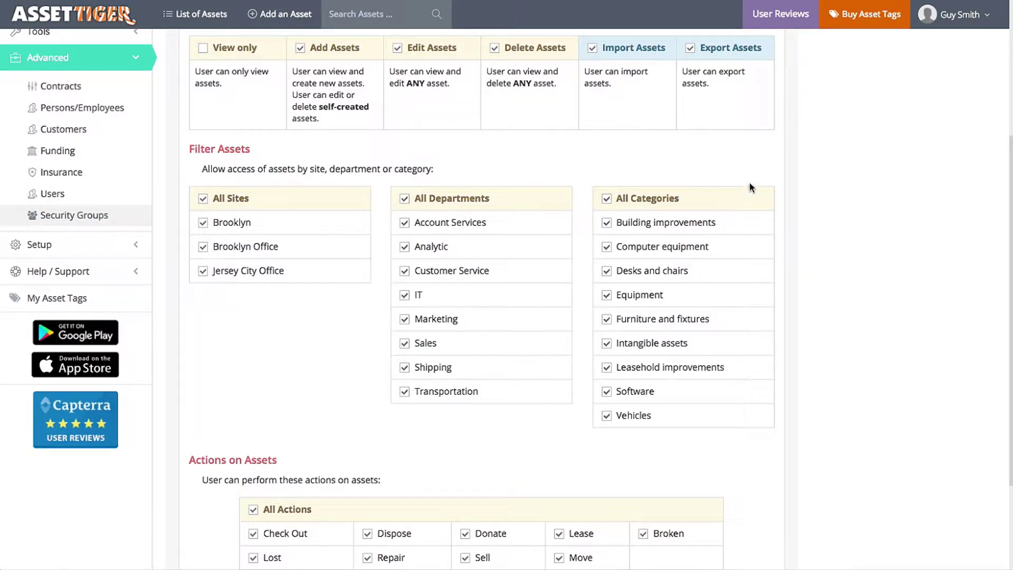
{"action": "scroll", "coordinate": [762, 168], "scroll_direction": "up", "scroll_amount": 5}
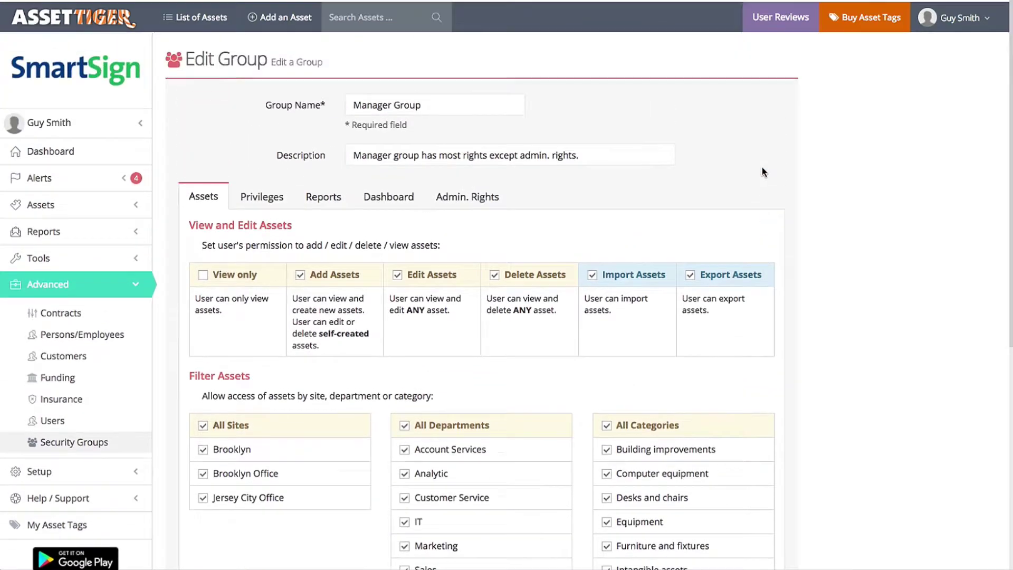
Step: Review Manager Group's Privileges, Reports and Dashboard tabs, then grant and save the Users admin editing right
{"action": "left_click", "coordinate": [258, 194]}
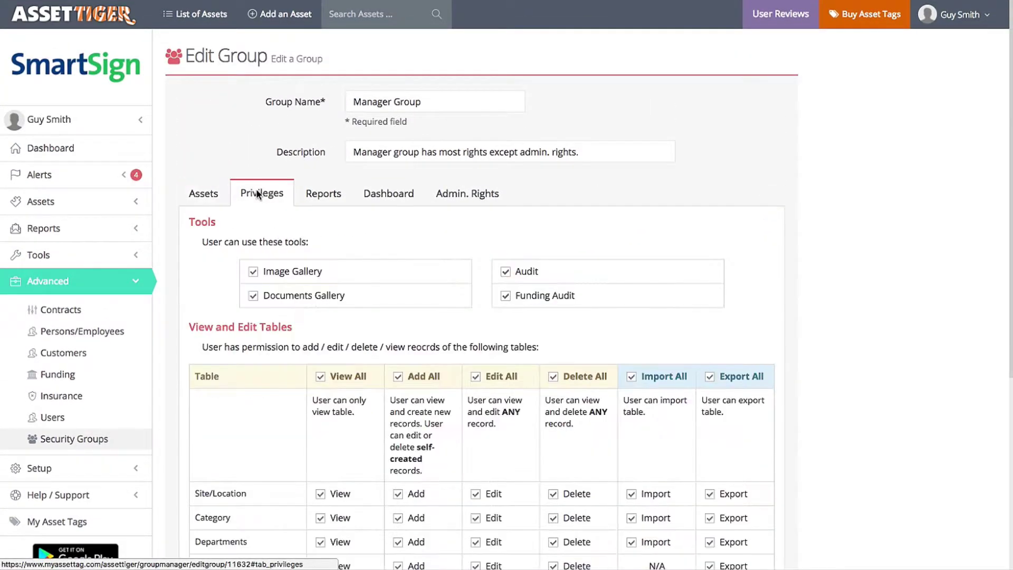
{"action": "left_click", "coordinate": [323, 195]}
{"action": "left_click", "coordinate": [391, 194]}
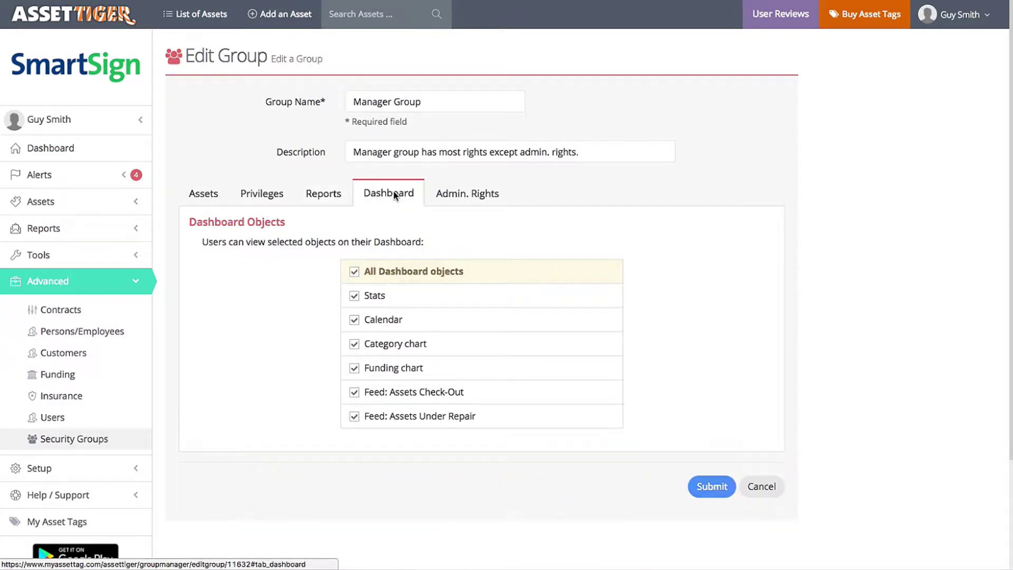
{"action": "left_click", "coordinate": [459, 196]}
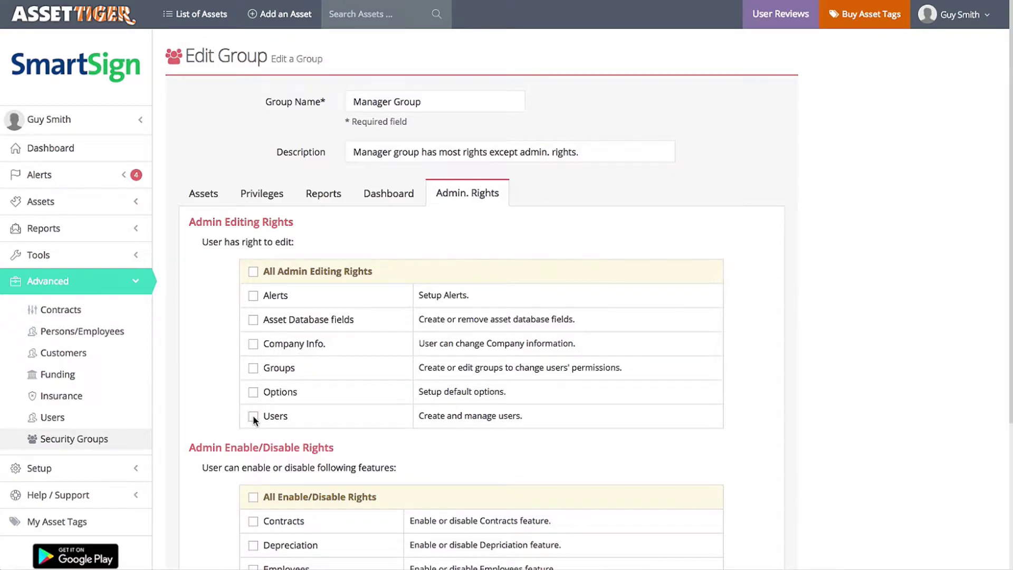
{"action": "scroll", "coordinate": [299, 411], "scroll_direction": "down", "scroll_amount": 4}
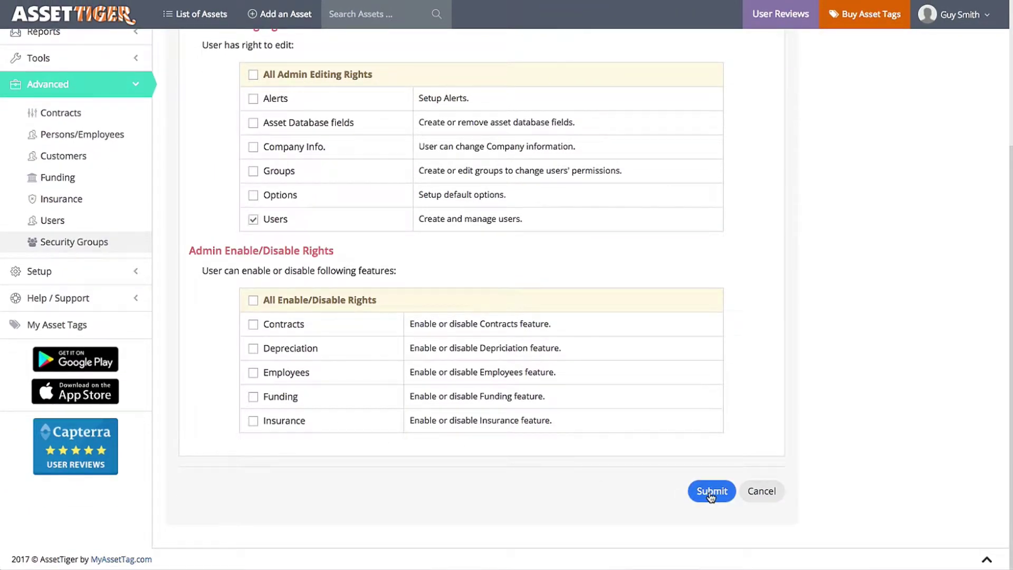
{"action": "left_click", "coordinate": [712, 492]}
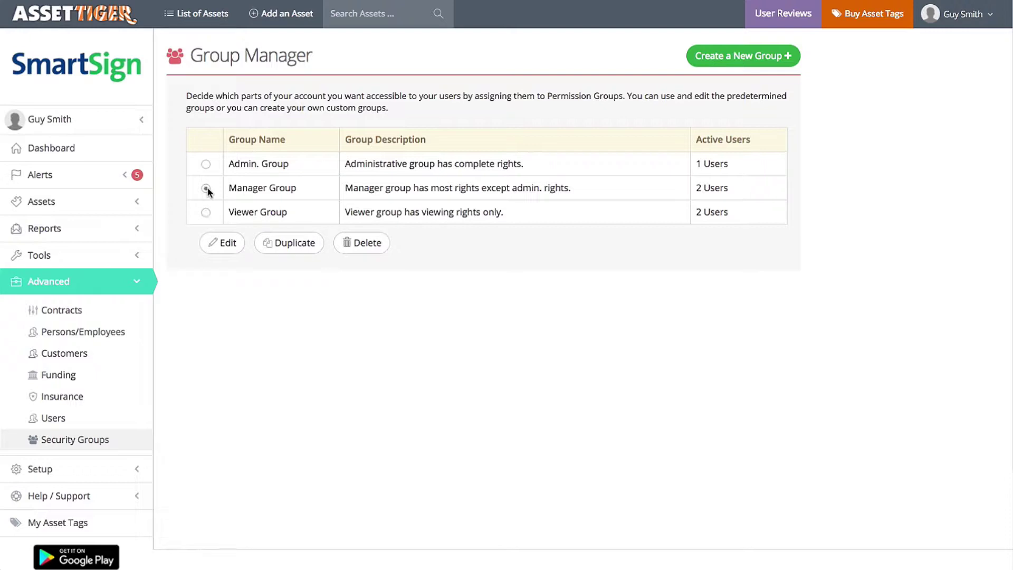
Step: Duplicate Manager Group as 'Brooklyn Manager' with site access limited to Brooklyn Office
{"action": "left_click", "coordinate": [280, 244]}
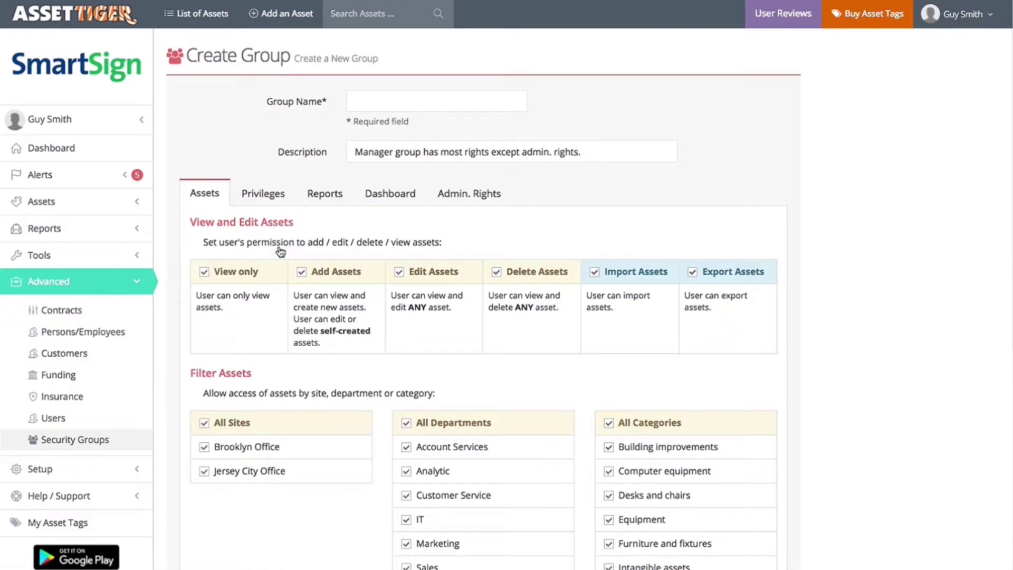
{"action": "left_click", "coordinate": [371, 99]}
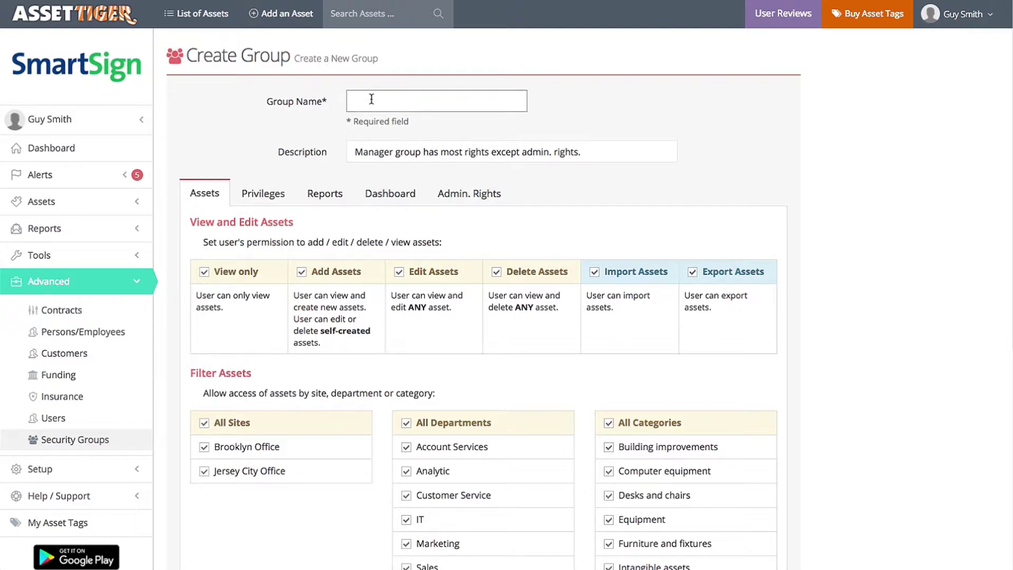
{"action": "type", "text": "Brooklyn Manager"}
{"action": "left_click", "coordinate": [204, 424]}
{"action": "left_click", "coordinate": [204, 447]}
{"action": "scroll", "coordinate": [822, 348], "scroll_direction": "down", "scroll_amount": 6}
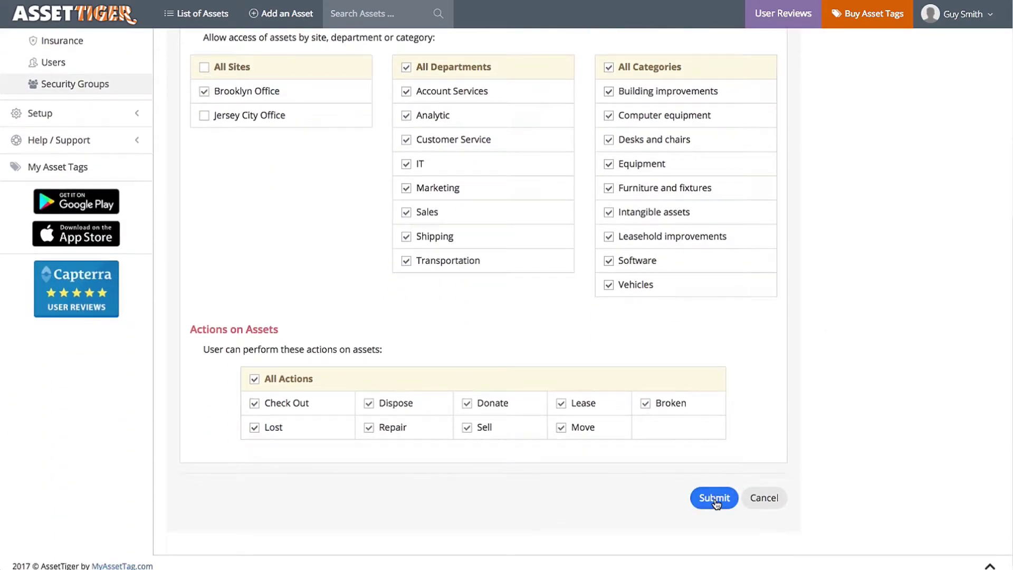
{"action": "left_click", "coordinate": [715, 499]}
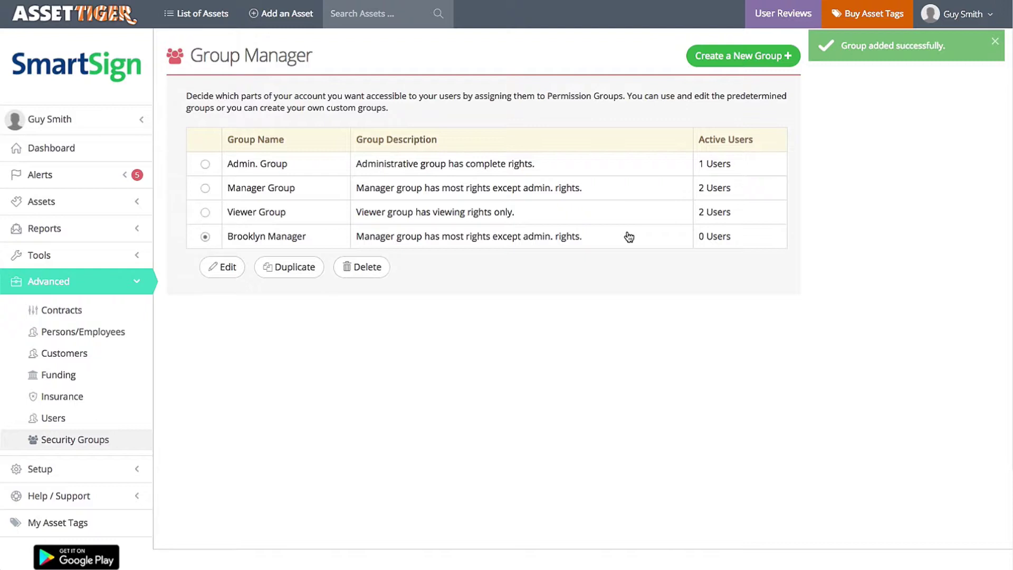
Step: Duplicate Manager Group as 'Jersey City Manager' with site access limited to Jersey City Office
{"action": "left_click", "coordinate": [205, 188]}
{"action": "left_click", "coordinate": [294, 267]}
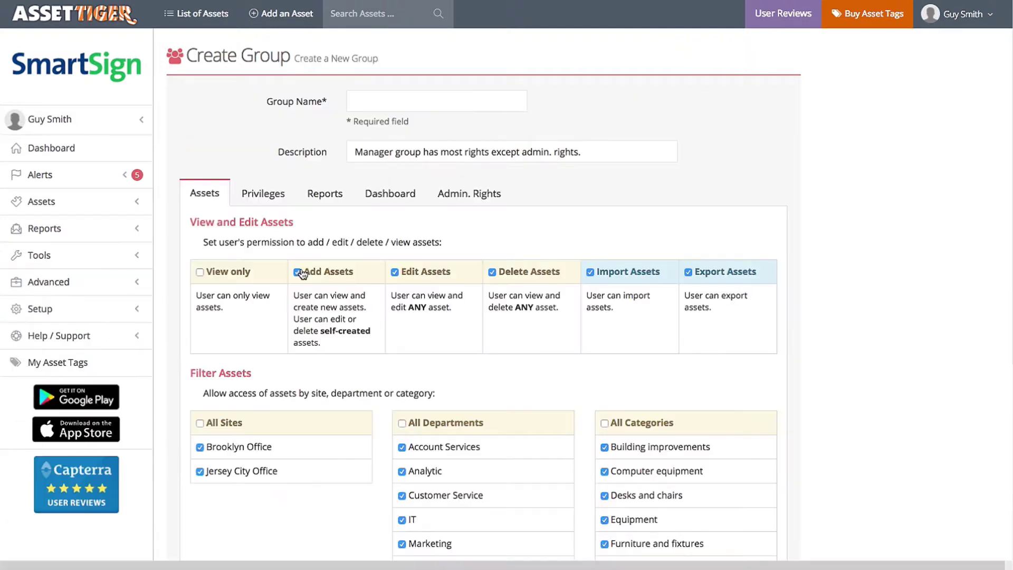
{"action": "left_click", "coordinate": [370, 106]}
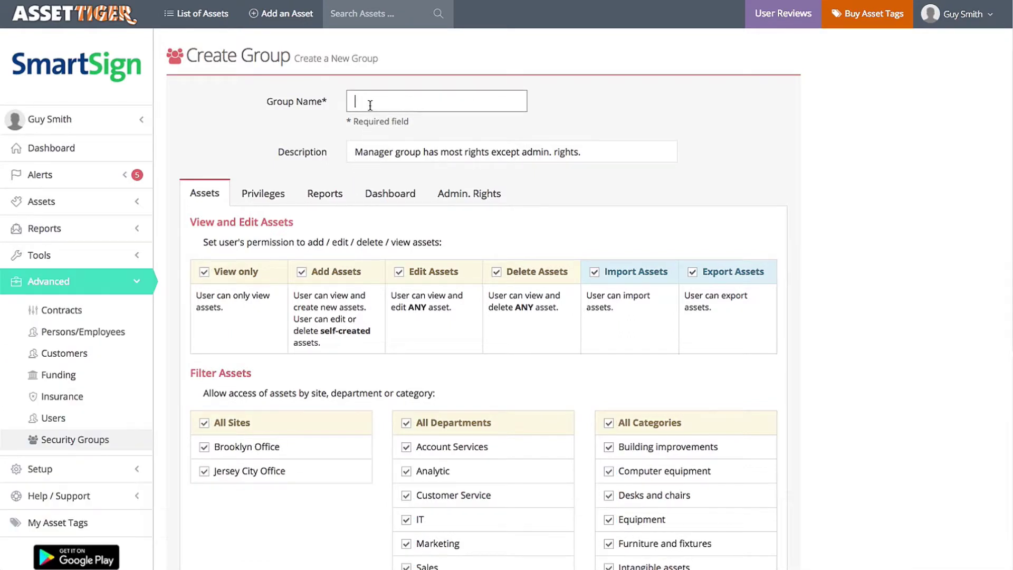
{"action": "type", "text": "Jersey City Manager"}
{"action": "left_click", "coordinate": [205, 423]}
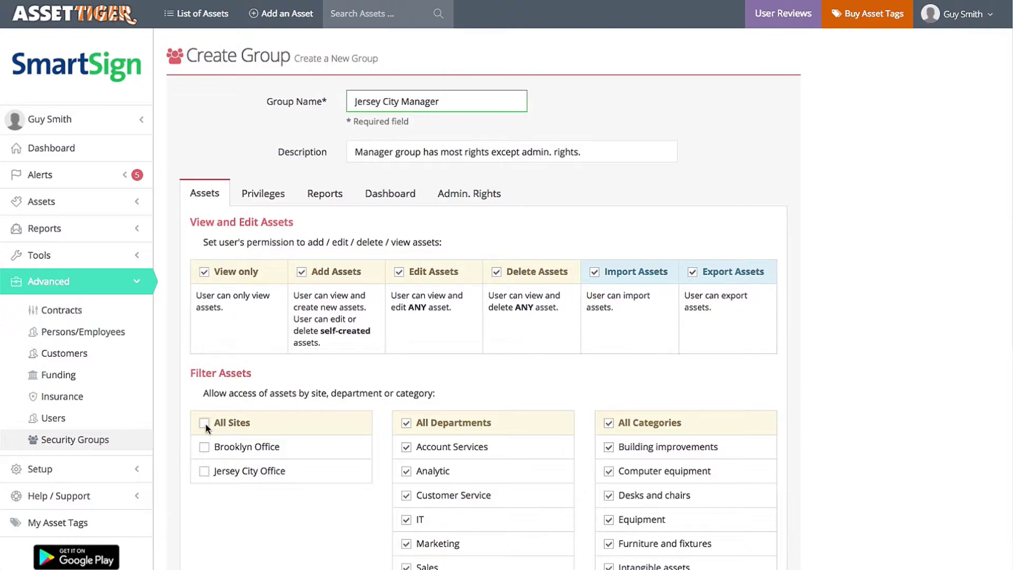
{"action": "left_click", "coordinate": [203, 470]}
{"action": "scroll", "coordinate": [488, 387], "scroll_direction": "down", "scroll_amount": 7}
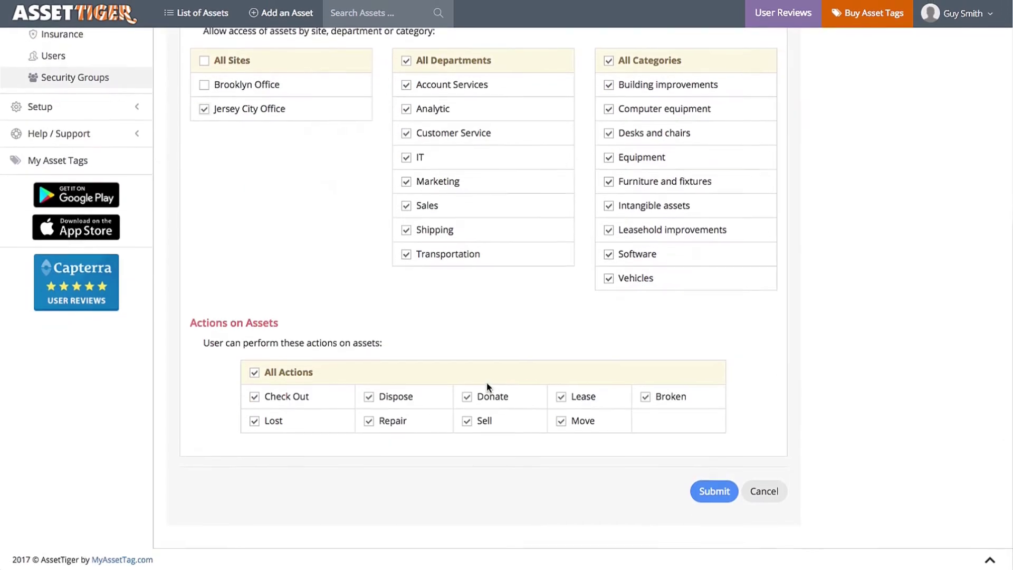
{"action": "left_click", "coordinate": [718, 492]}
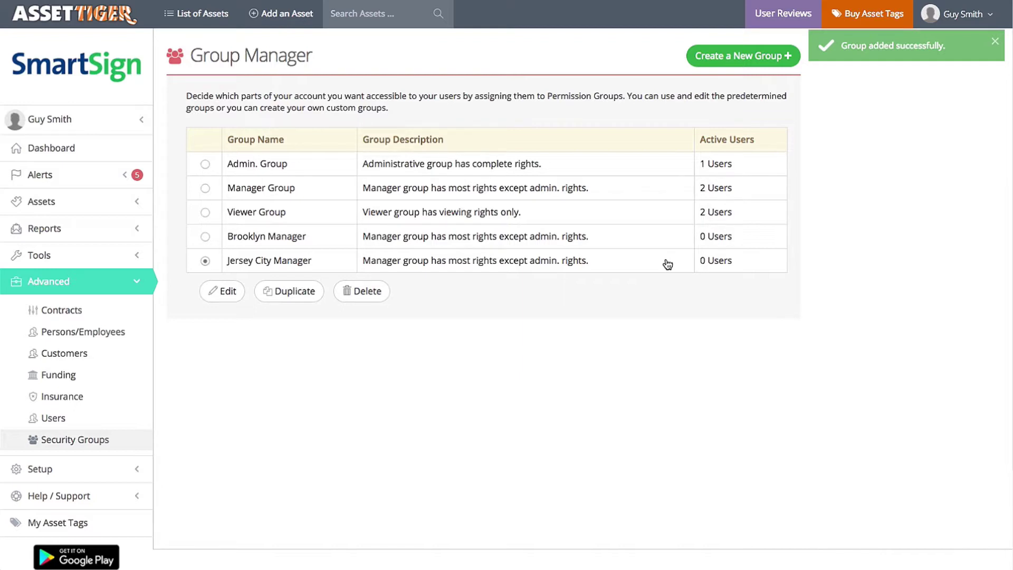
Step: Rename Manager Group to 'General Manager Group', save it, and go to the Users list
{"action": "left_click", "coordinate": [205, 189]}
{"action": "left_click", "coordinate": [227, 291]}
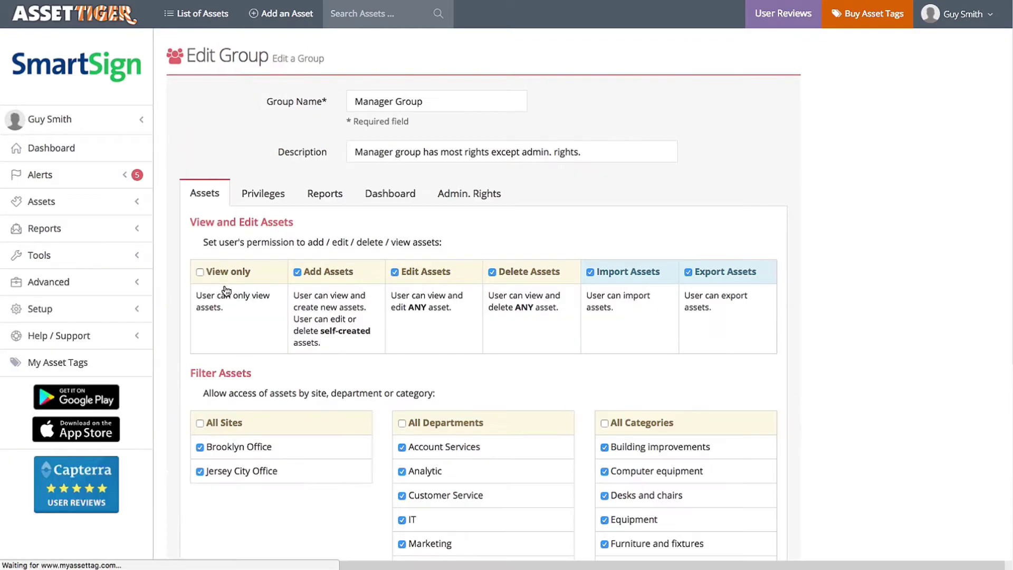
{"action": "left_click", "coordinate": [355, 101]}
{"action": "type", "text": "General"}
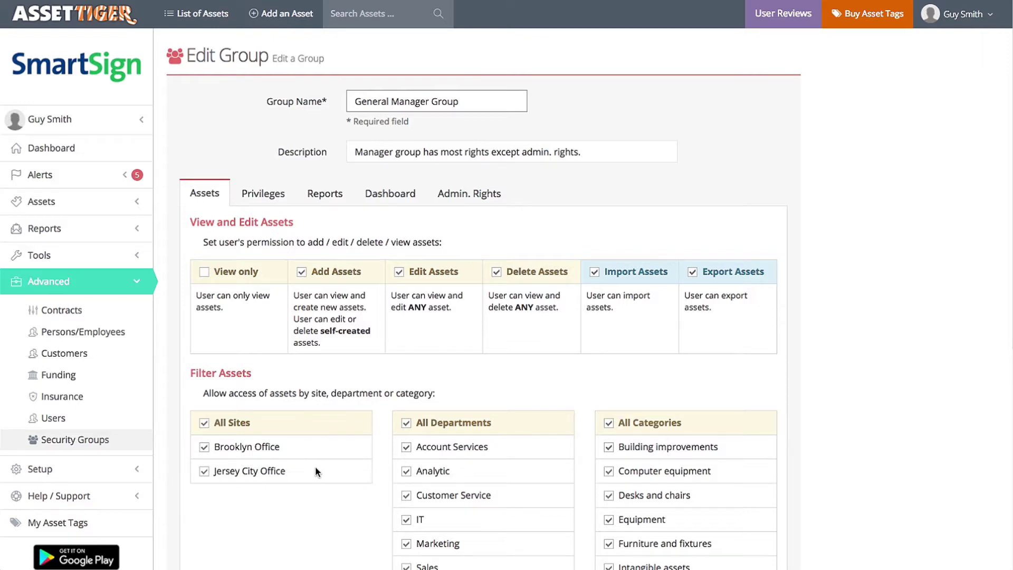
{"action": "scroll", "coordinate": [315, 467], "scroll_direction": "down", "scroll_amount": 7}
{"action": "left_click", "coordinate": [705, 493]}
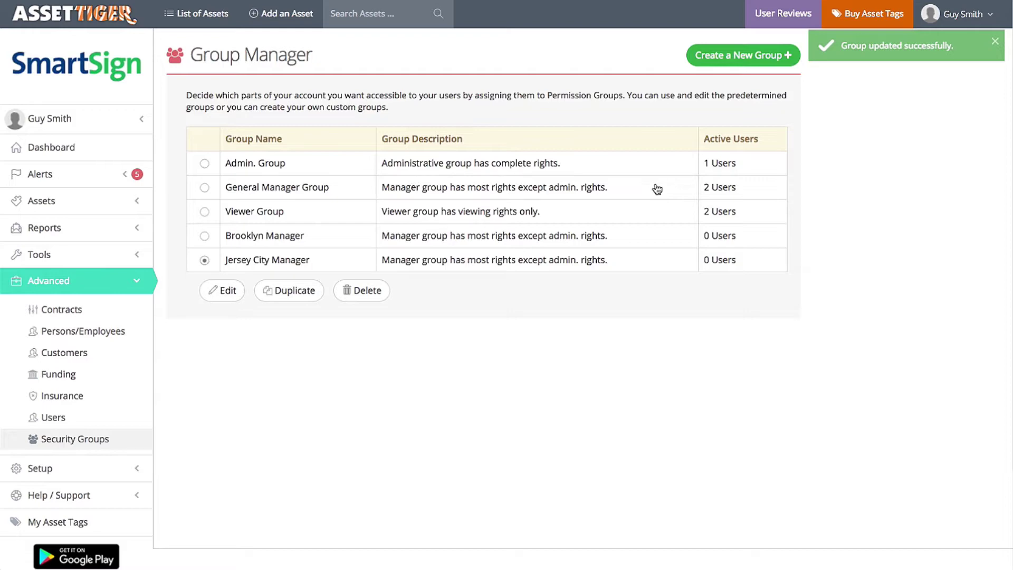
{"action": "left_click", "coordinate": [65, 420]}
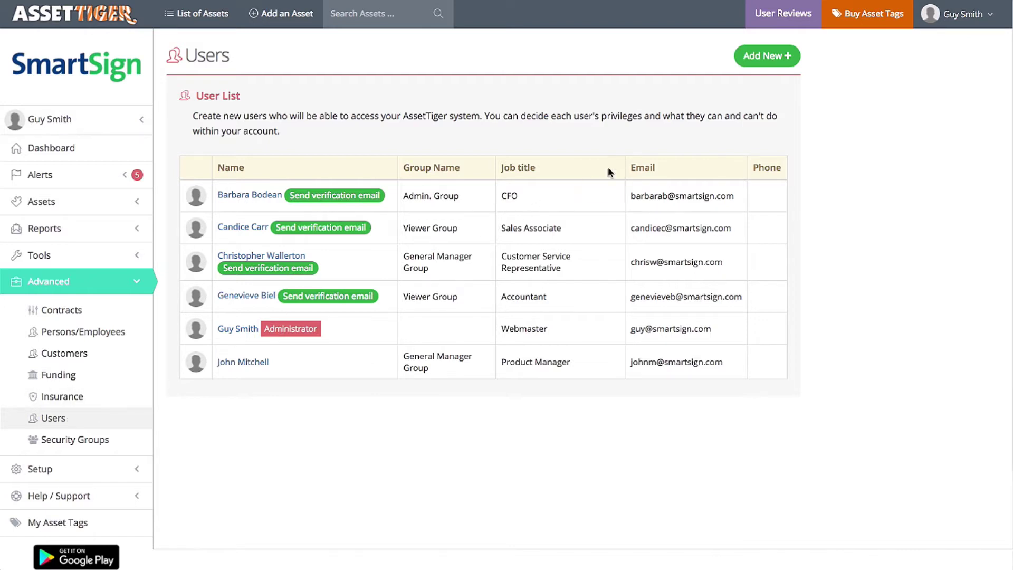
Step: Start a new user in the Brooklyn Manager group and enter the user's first and last name
{"action": "left_click", "coordinate": [758, 56]}
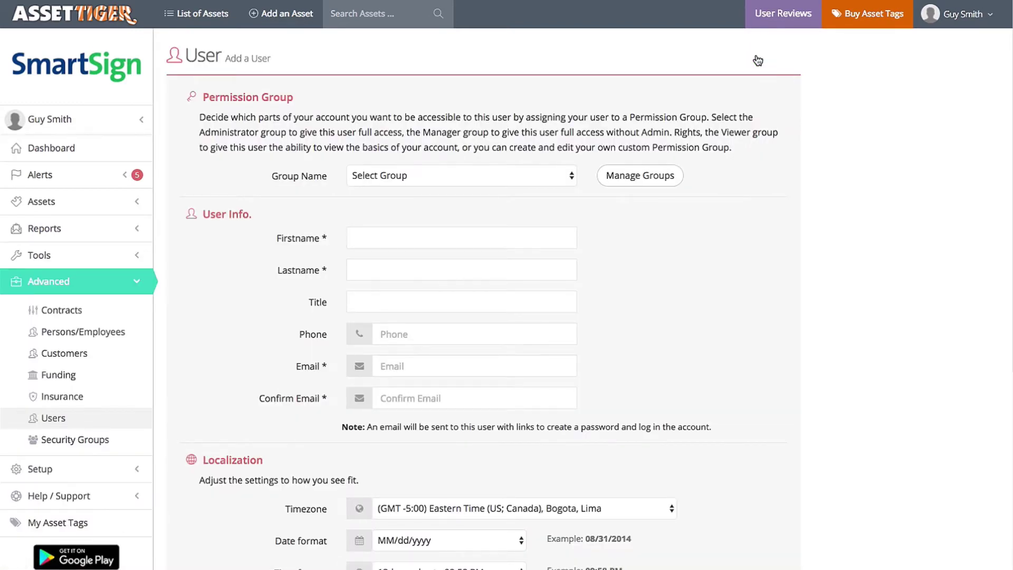
{"action": "left_click", "coordinate": [561, 180]}
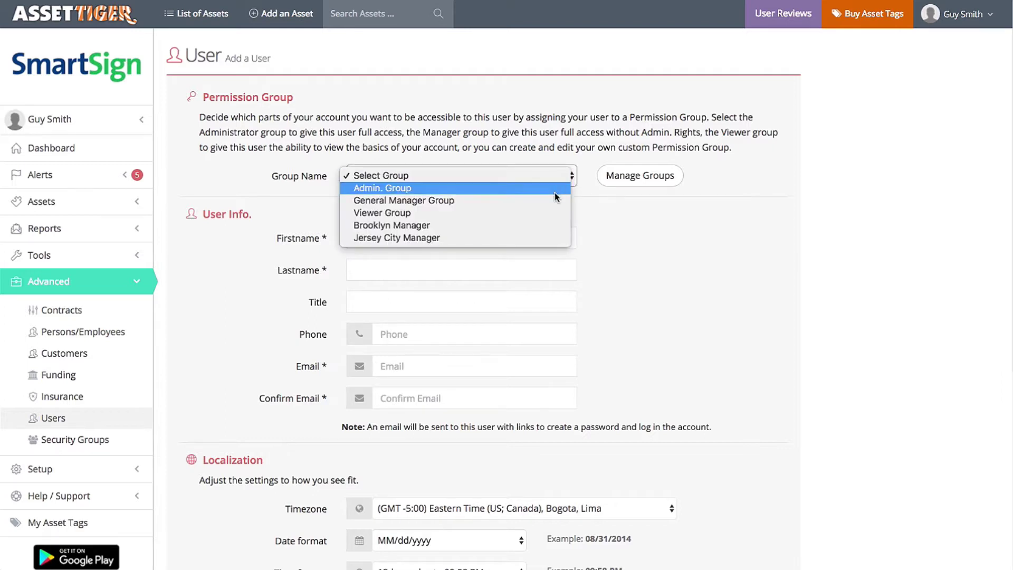
{"action": "key", "text": "Escape"}
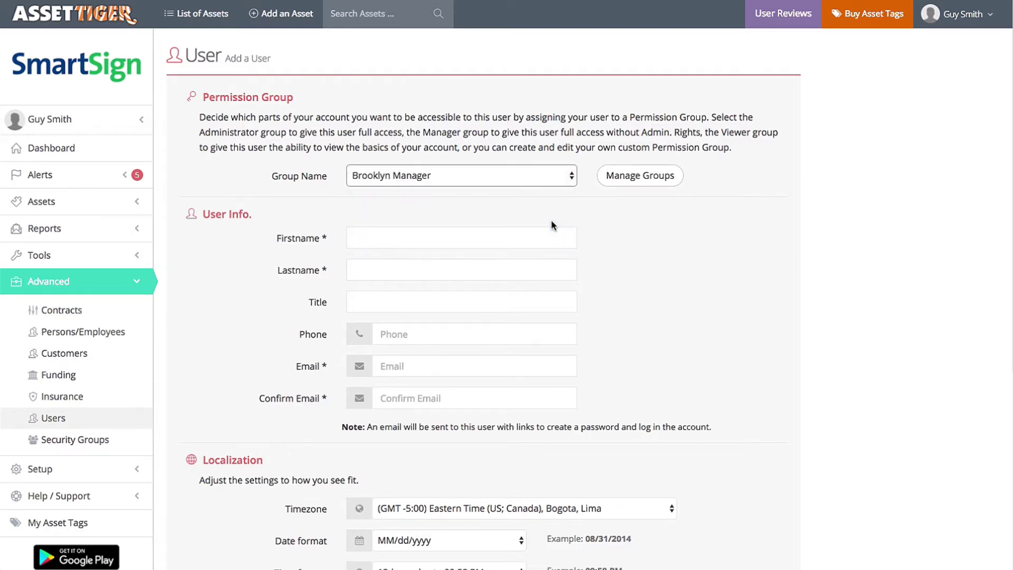
{"action": "left_click", "coordinate": [527, 235]}
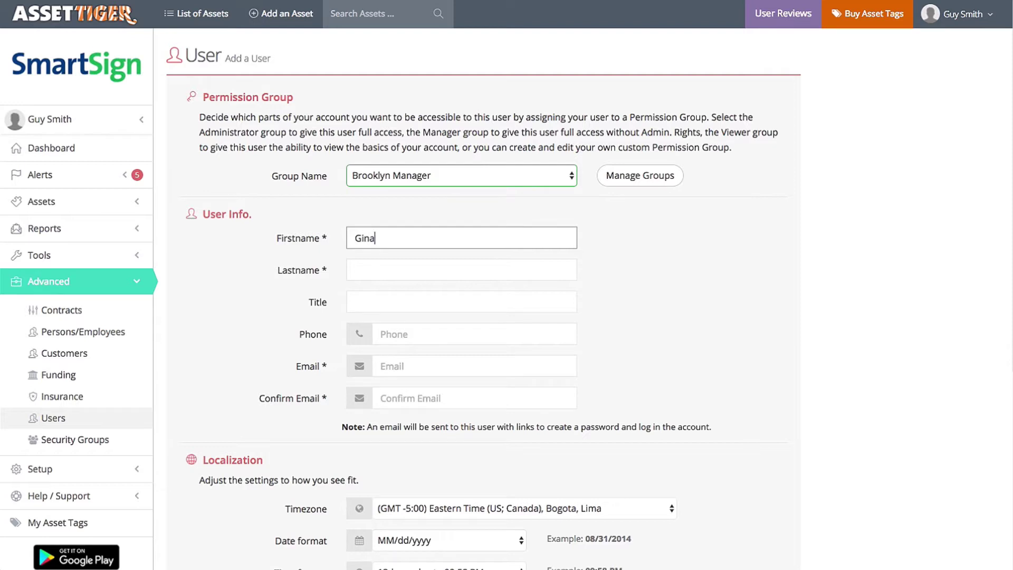
{"action": "key", "text": "Tab"}
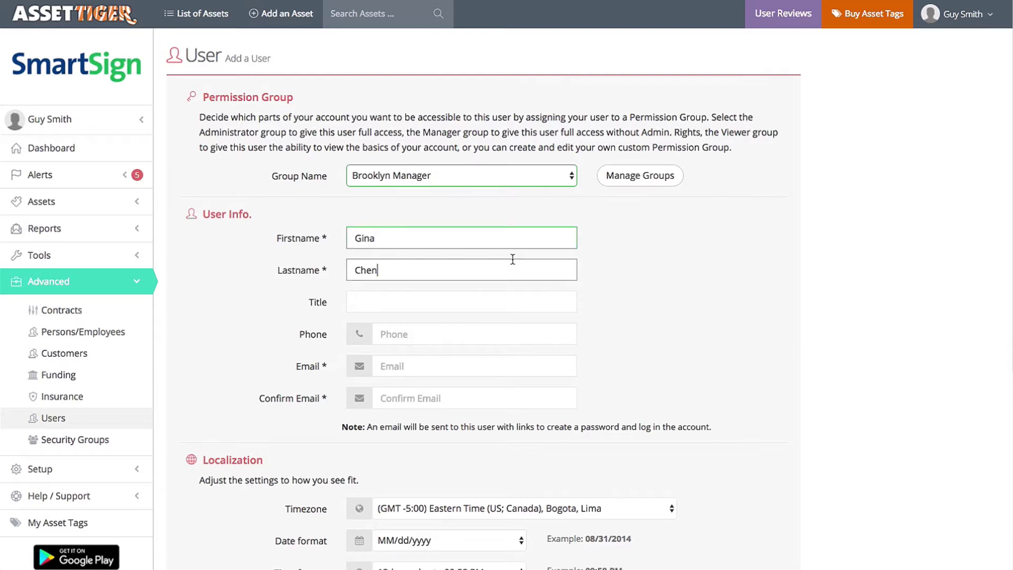
Step: Enter the job title 'Head of Sales - Brooklyn' and the user's e-mail address, confirmed
{"action": "left_click", "coordinate": [474, 304]}
{"action": "type", "text": "Head of Sales - Brooklyn"}
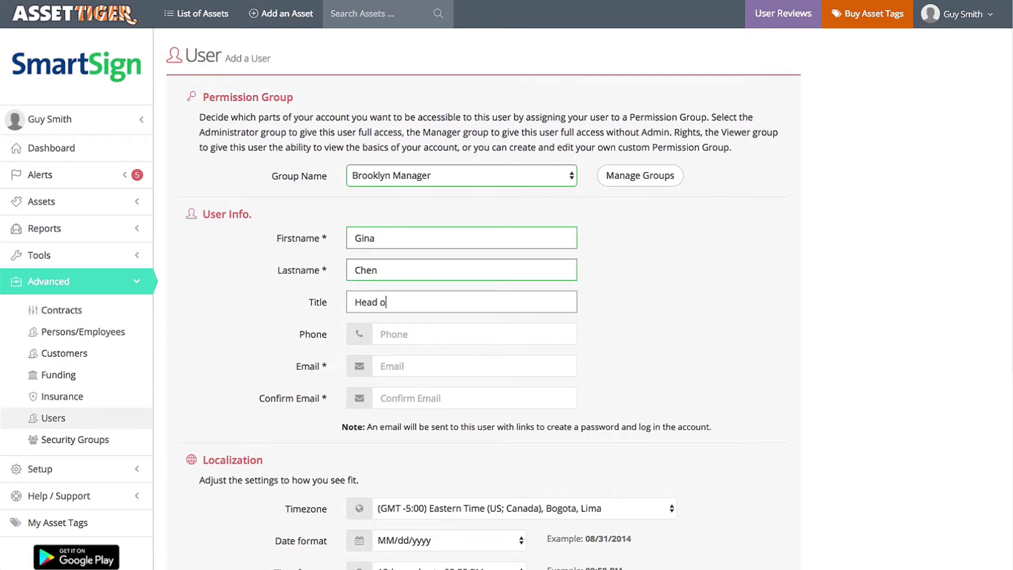
{"action": "left_click", "coordinate": [443, 363]}
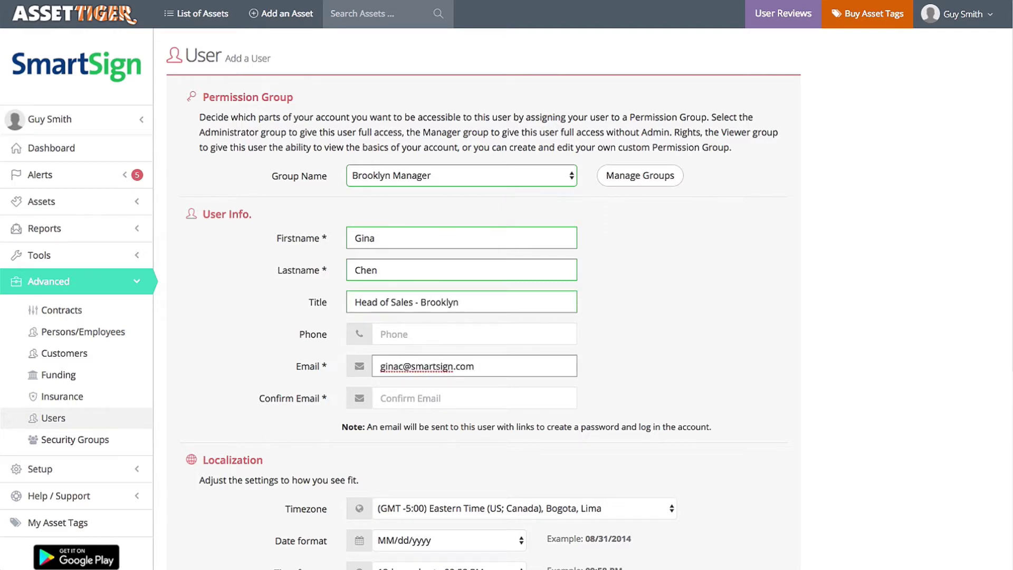
{"action": "key", "text": "Tab"}
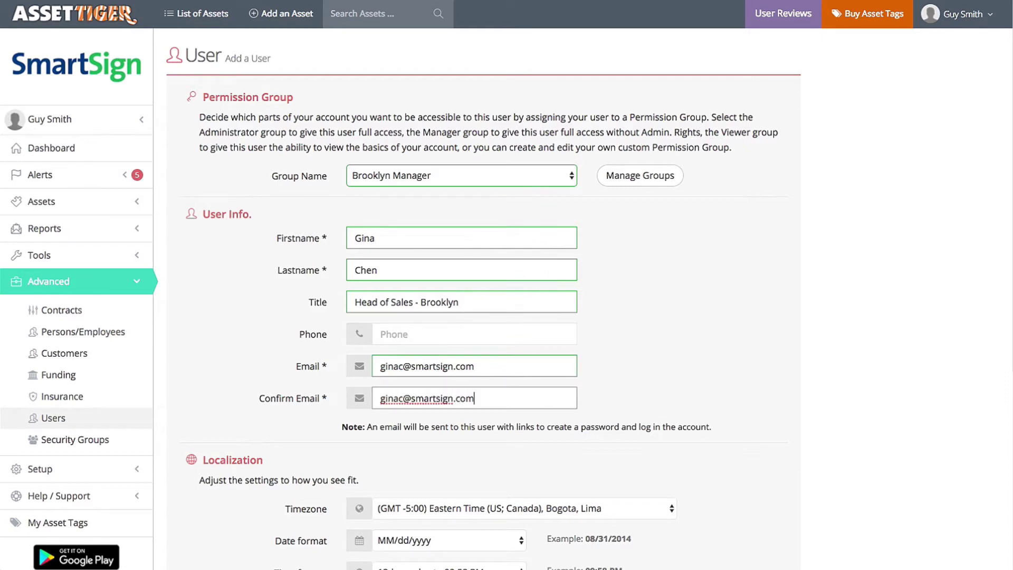
{"action": "scroll", "coordinate": [739, 411], "scroll_direction": "down", "scroll_amount": 5}
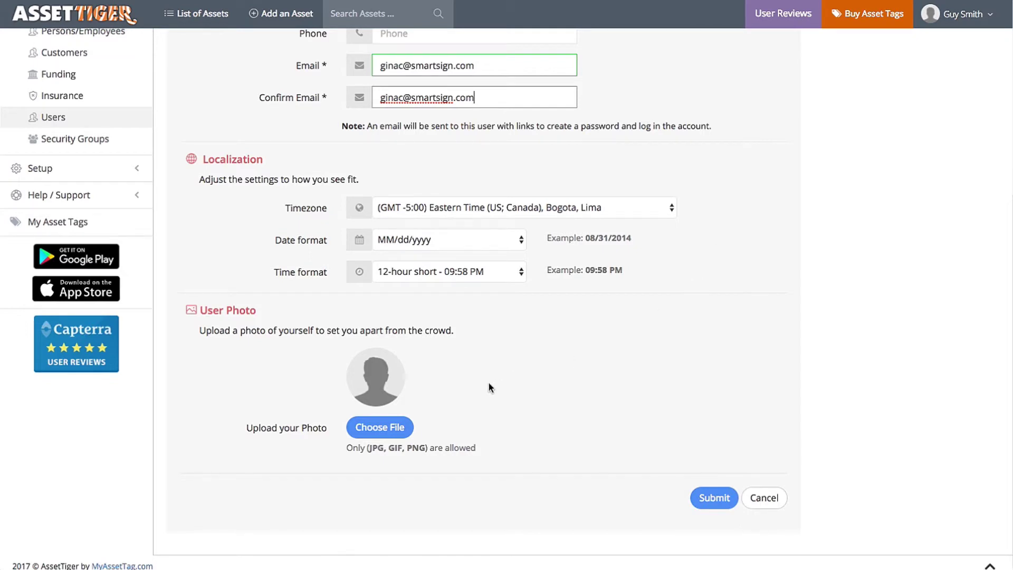
Step: Save the new Brooklyn Manager user, send them a verification e-mail, and return to the Dashboard
{"action": "left_click", "coordinate": [715, 499]}
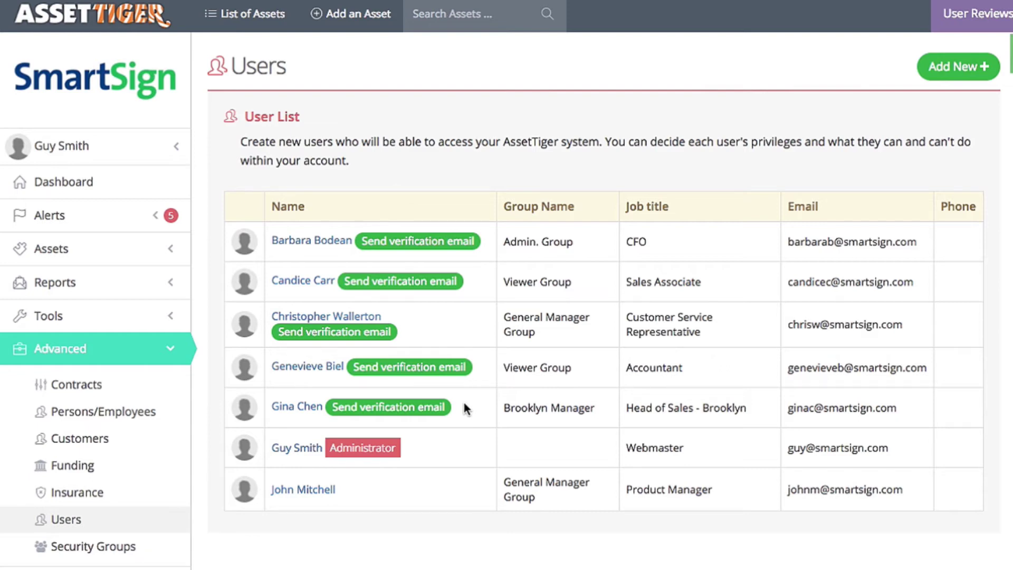
{"action": "left_click", "coordinate": [431, 410]}
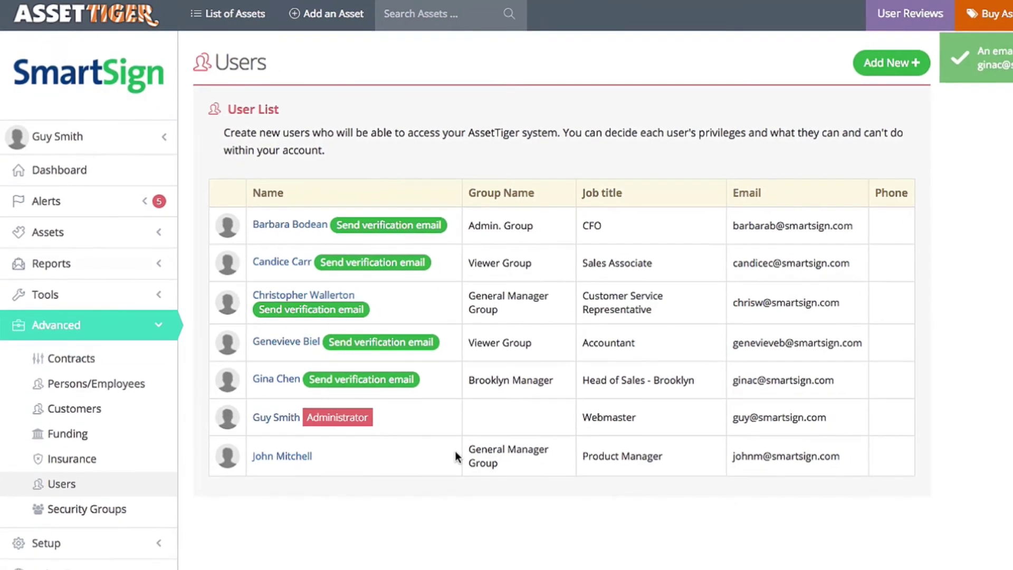
{"action": "left_click", "coordinate": [83, 13]}
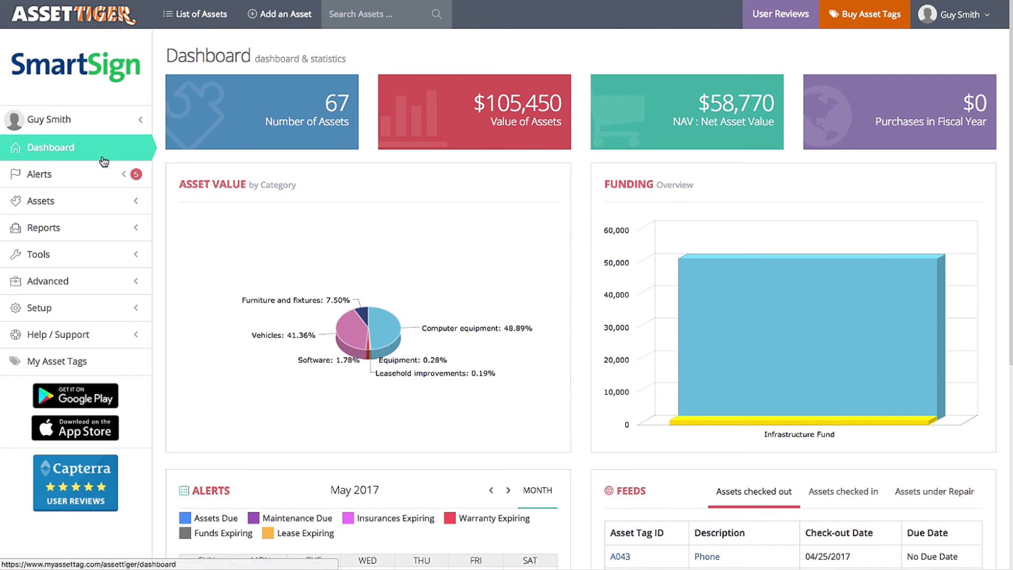
Step: Open the Contact Us page from the Help / Support section of the sidebar
{"action": "left_click", "coordinate": [90, 333]}
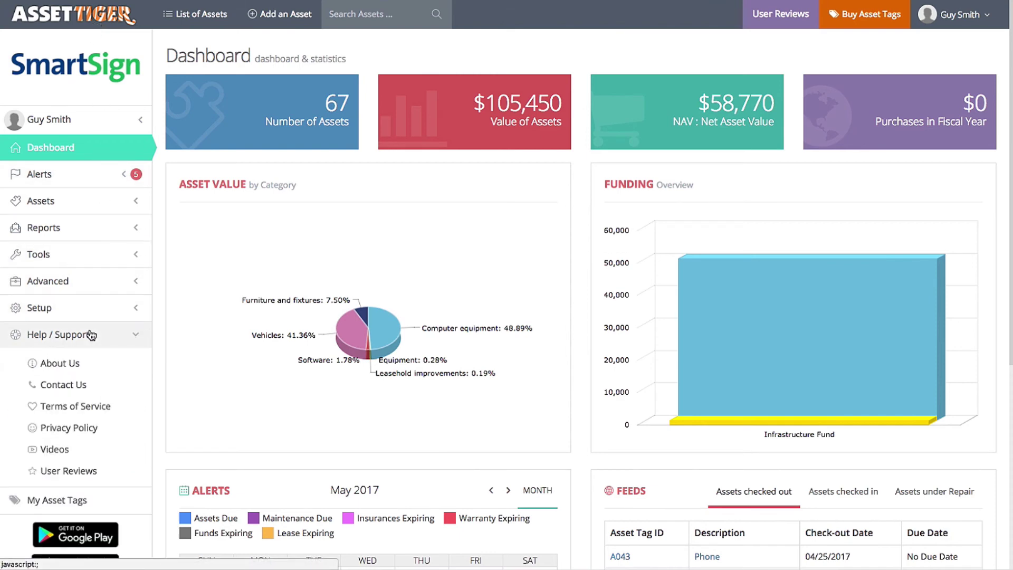
{"action": "left_click", "coordinate": [90, 385]}
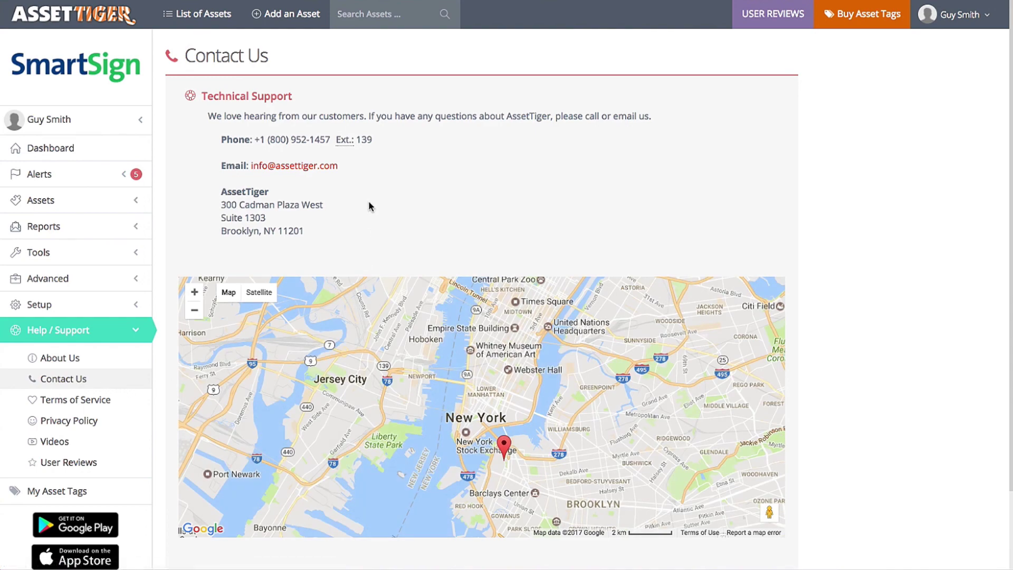